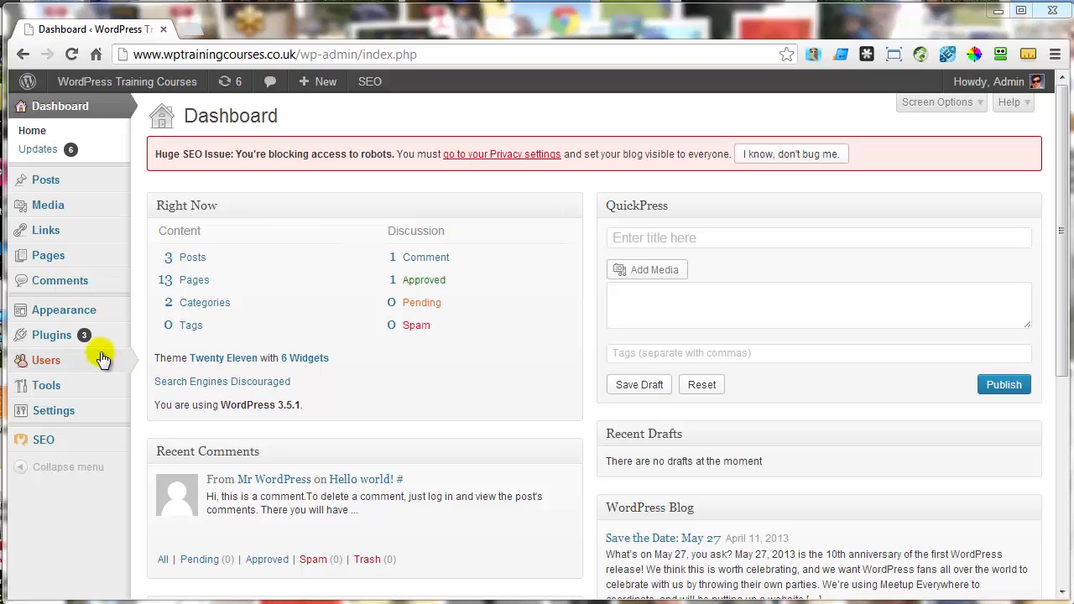
# - Reveal the Users flyout submenu in the Dashboard's left admin menu
pyautogui.moveTo(105, 360)
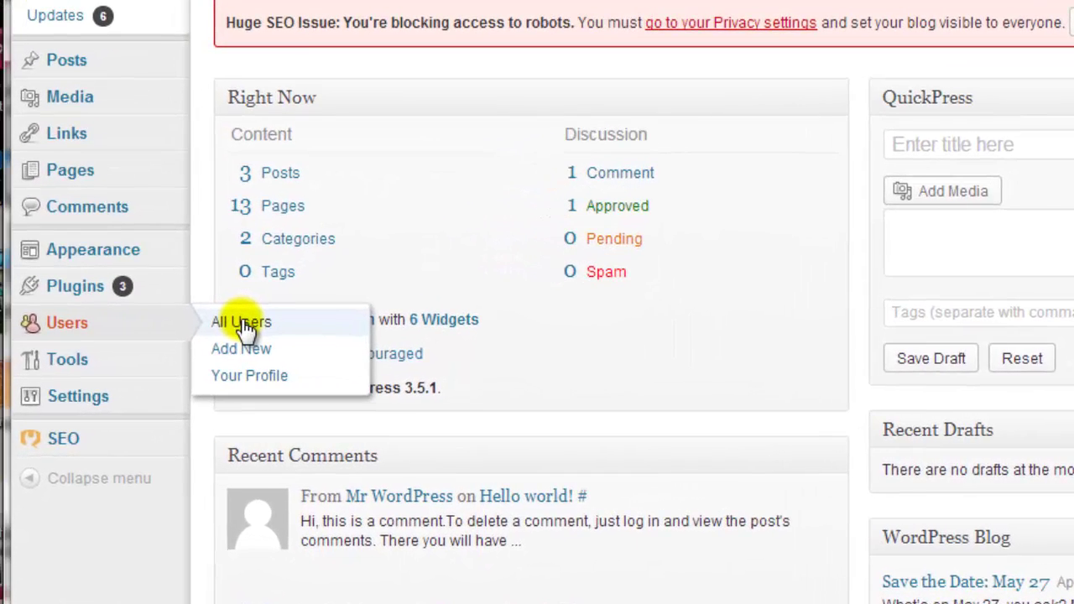
# - Open All Users and sort the list by the Username column
pyautogui.click(186, 330)
pyautogui.moveTo(391, 209)
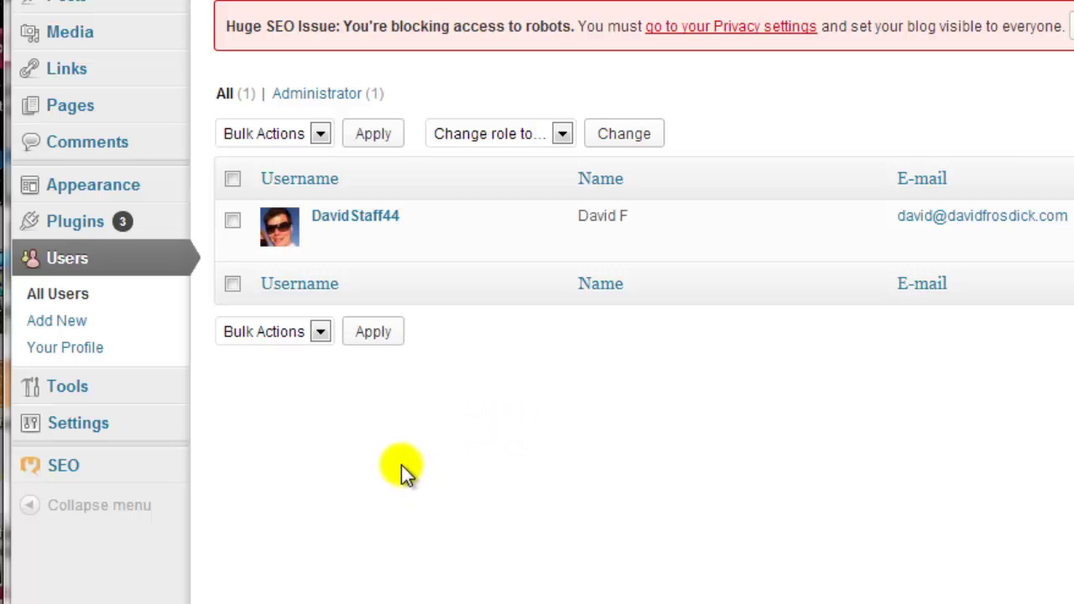
pyautogui.click(302, 184)
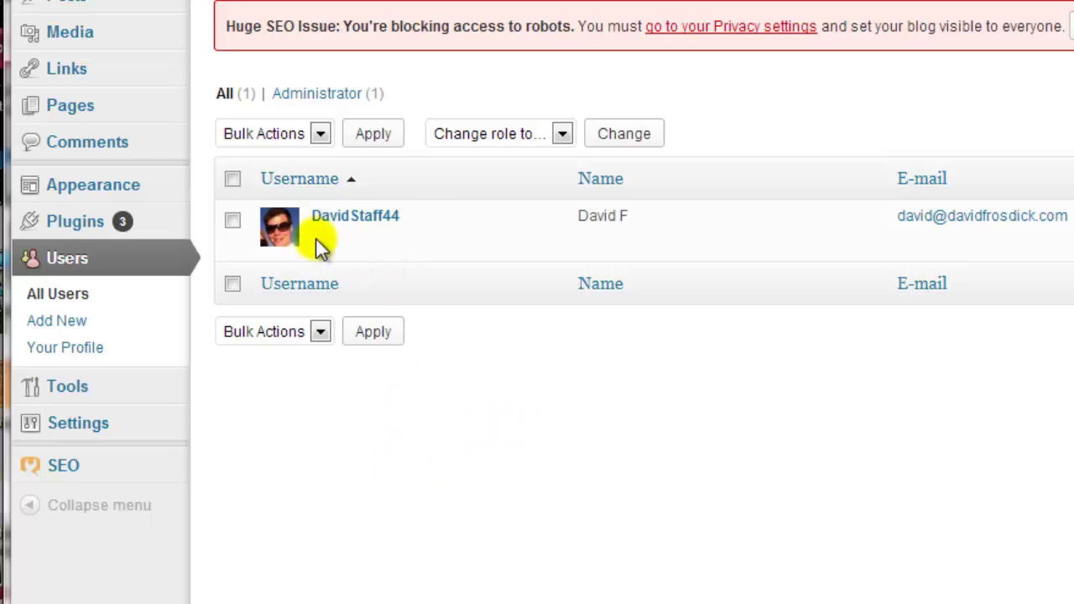
pyautogui.moveTo(328, 223)
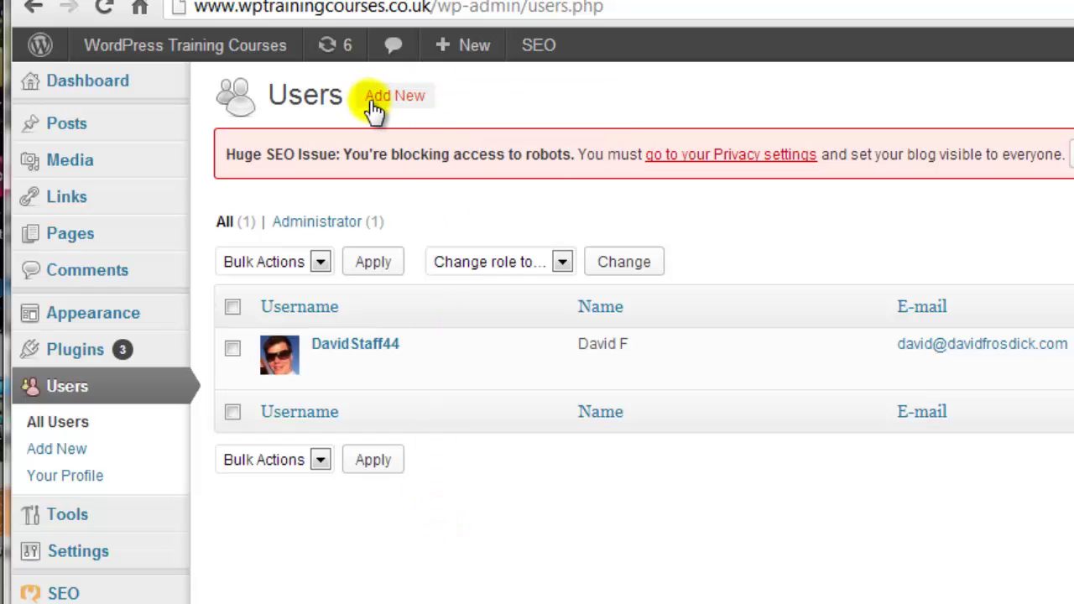
# - Start a new user with username Staff and the user's e-mail, first and last name
pyautogui.click(406, 107)
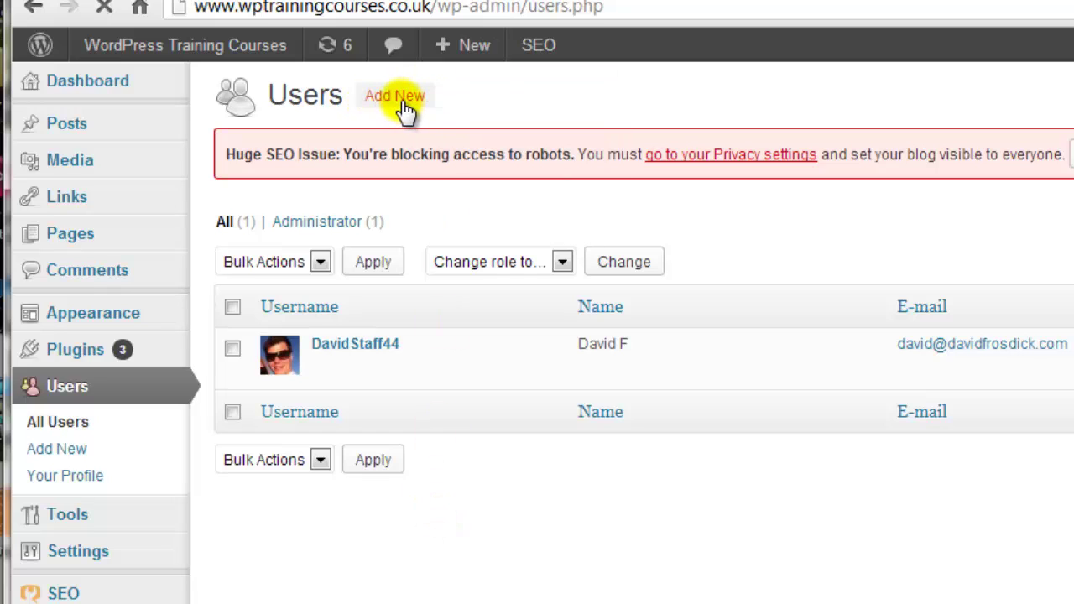
pyautogui.click(525, 252)
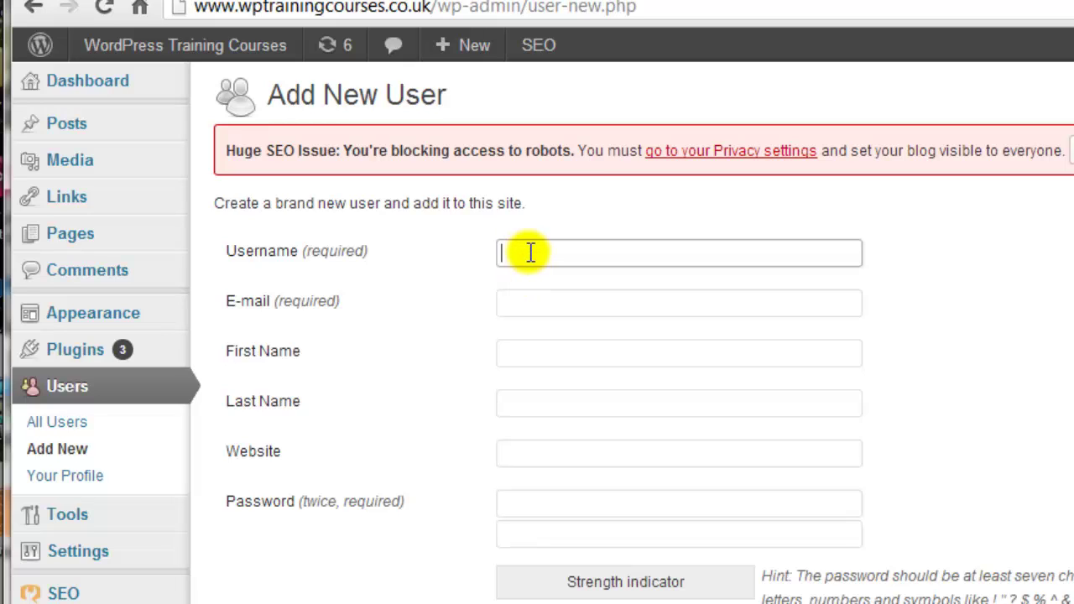
pyautogui.write('Staff')
pyautogui.click(566, 300)
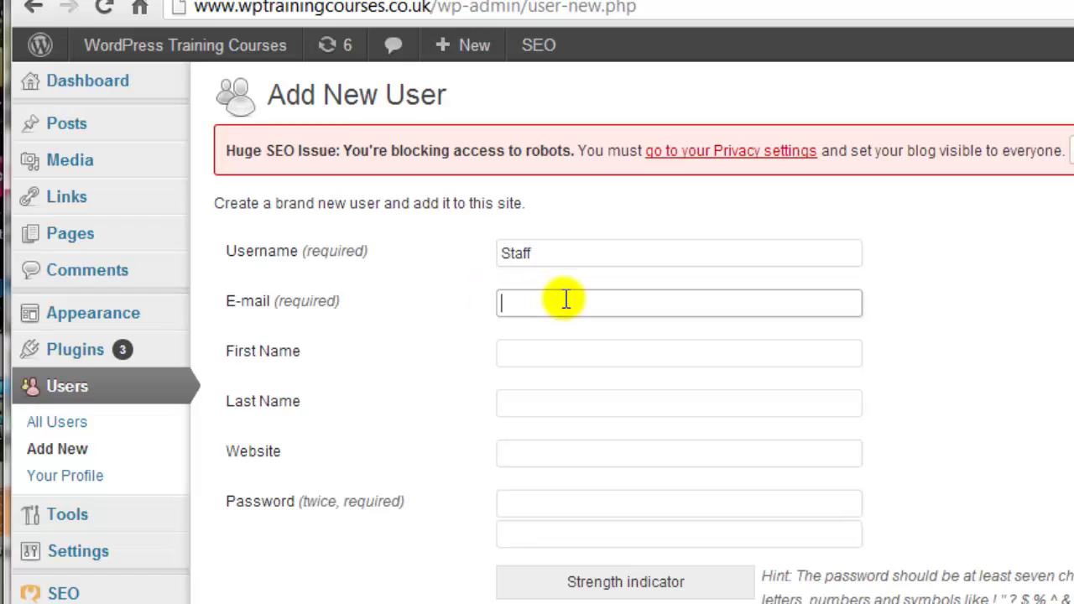
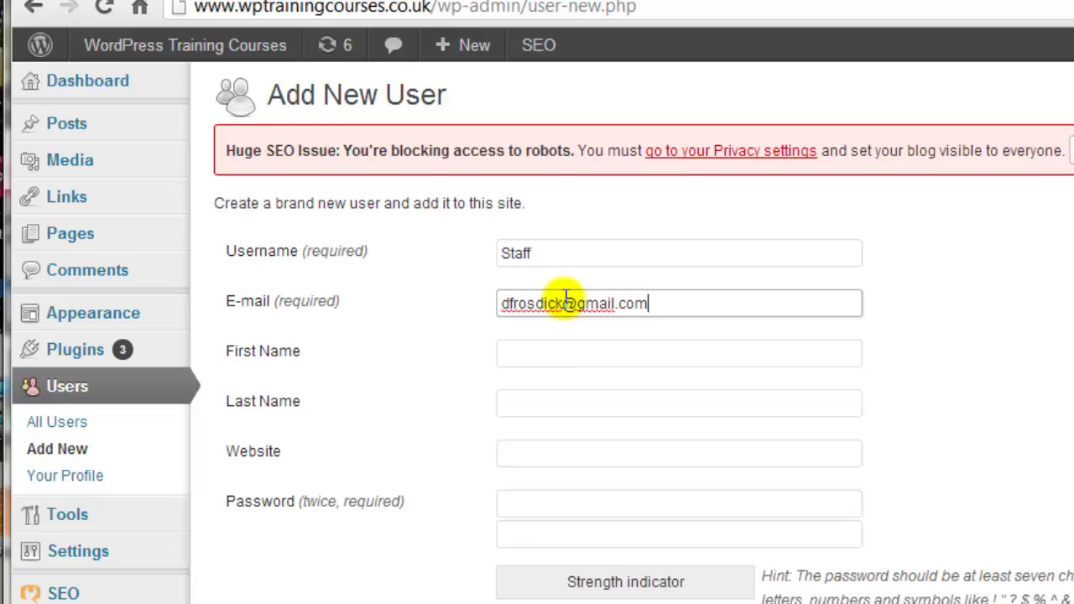
pyautogui.click(594, 352)
pyautogui.write('DAvid')
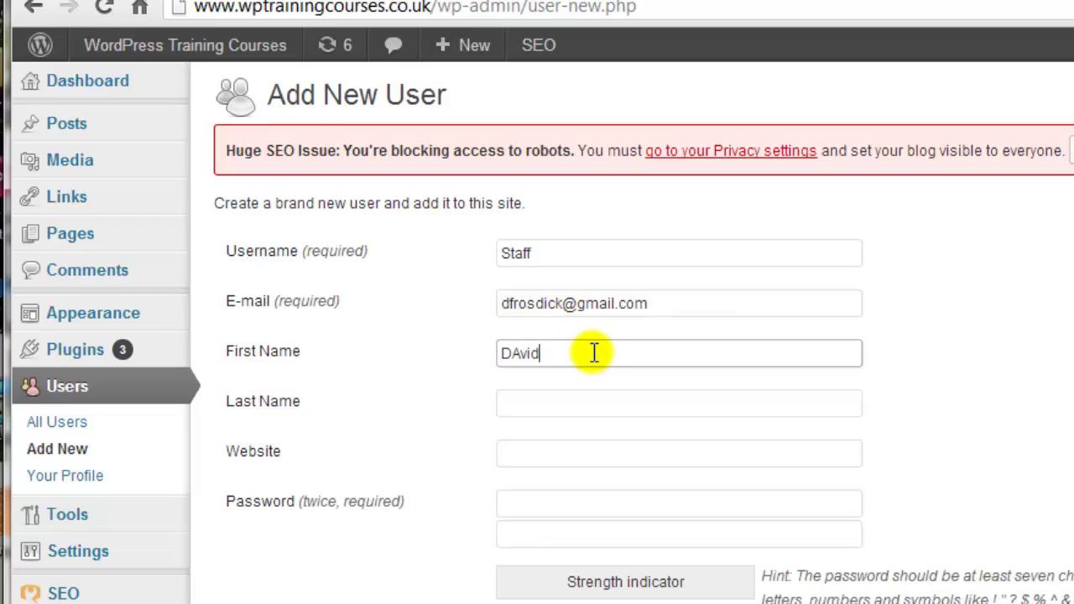
pyautogui.press('BackSpace')
pyautogui.press('BackSpace')
pyautogui.press('BackSpace')
pyautogui.press('BackSpace')
pyautogui.write('avid')
pyautogui.click(556, 401)
pyautogui.write('F')
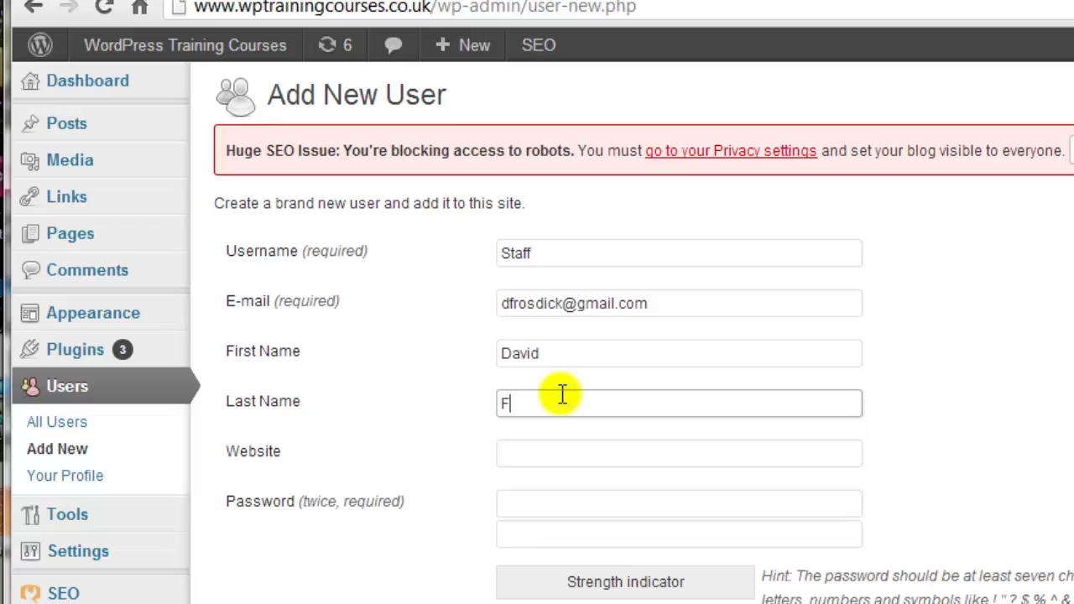
# - Enter a matching password, set the role to Administrator, and create the user
pyautogui.click(579, 506)
pyautogui.write('••••')
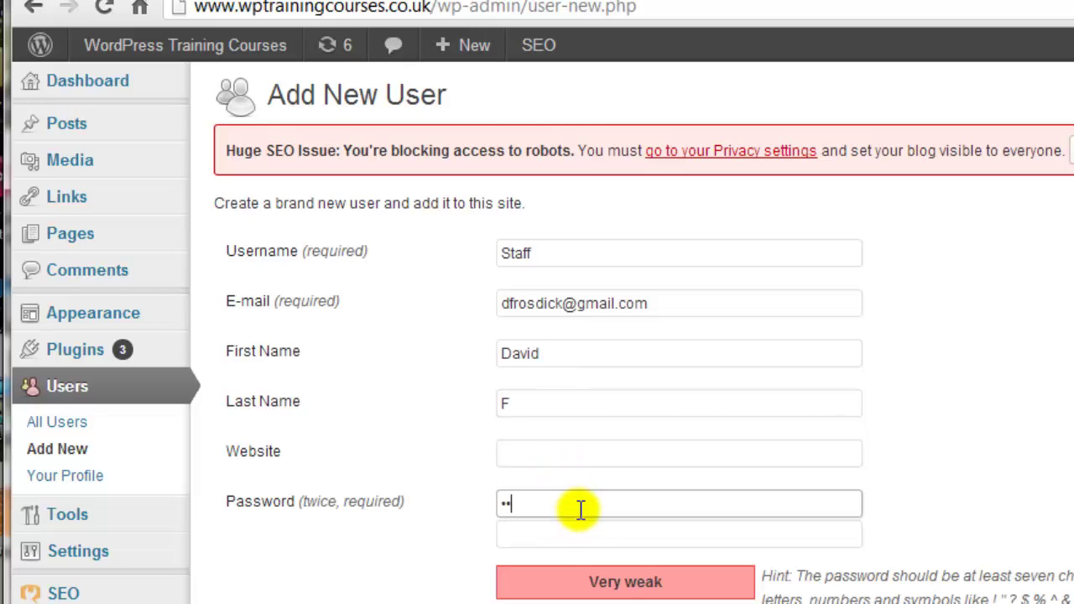
pyautogui.write('••••')
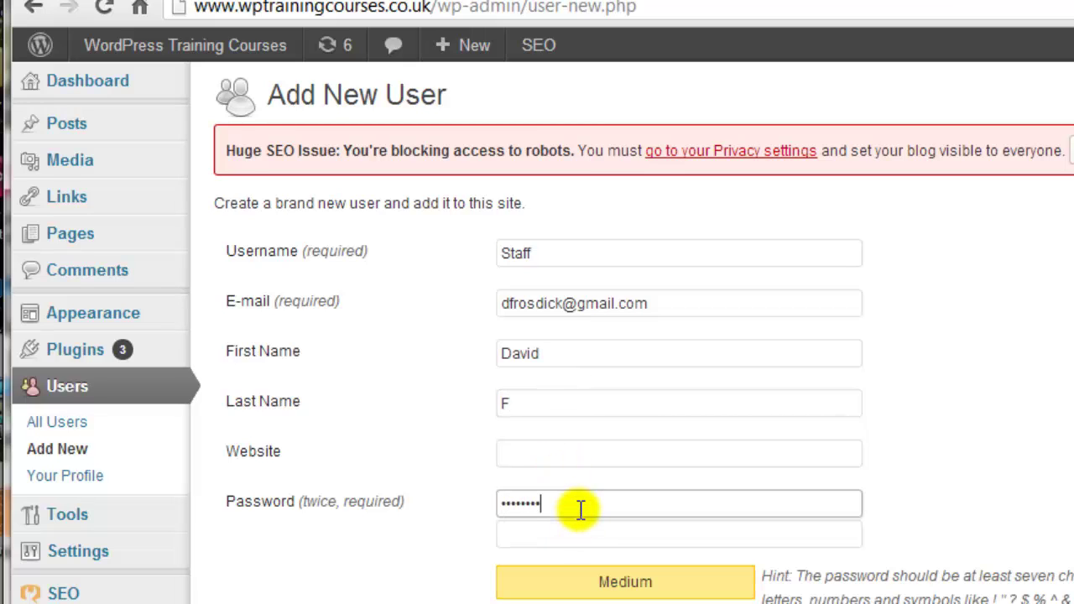
pyautogui.press('Tab')
pyautogui.write('•••••••')
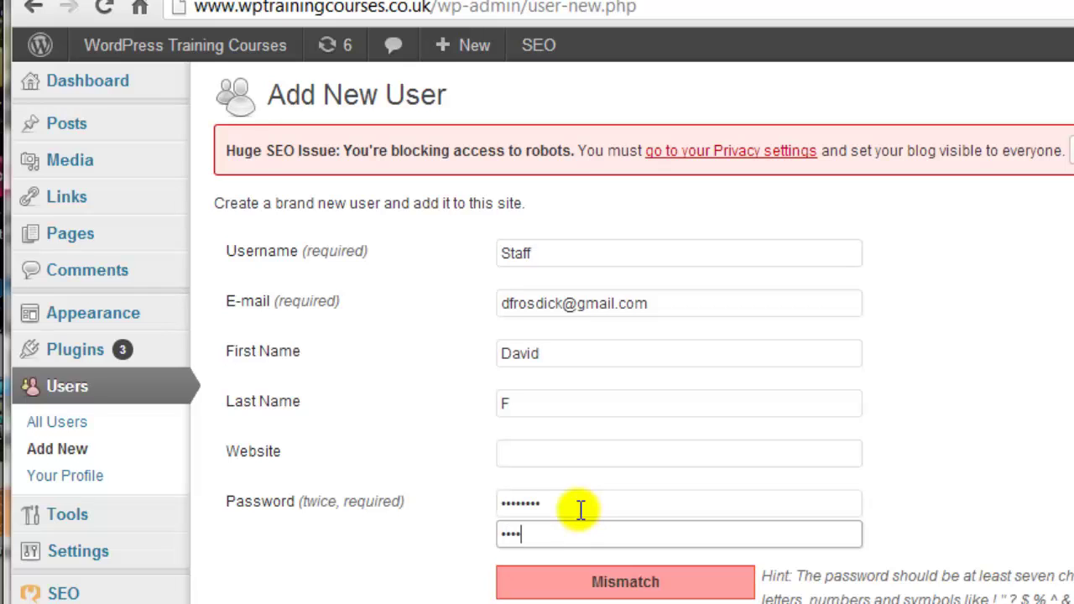
pyautogui.write('•')
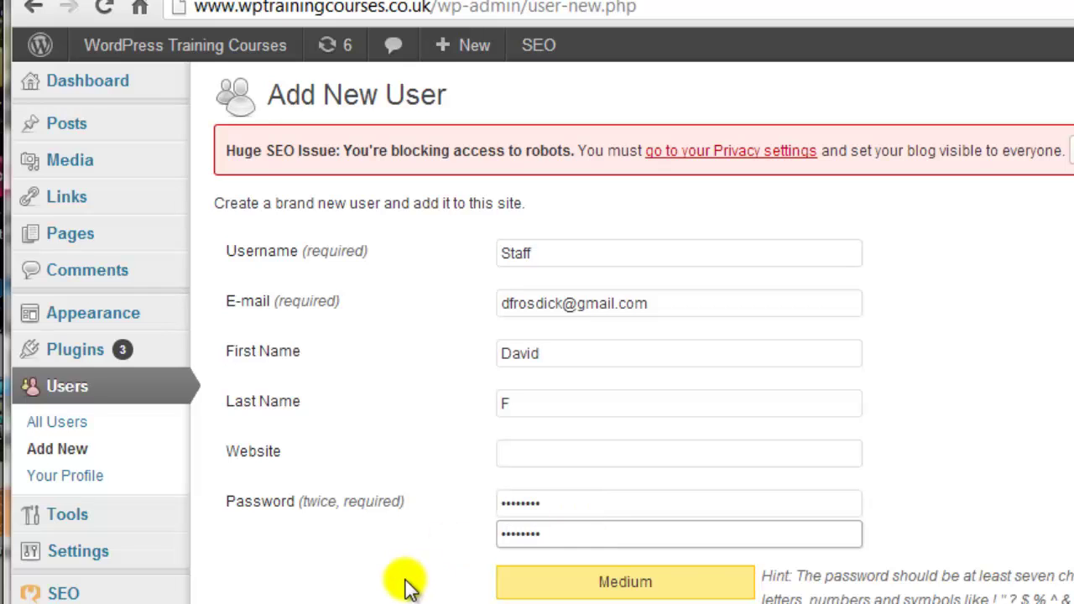
pyautogui.click(408, 585)
pyautogui.scroll(-1, 408, 585)
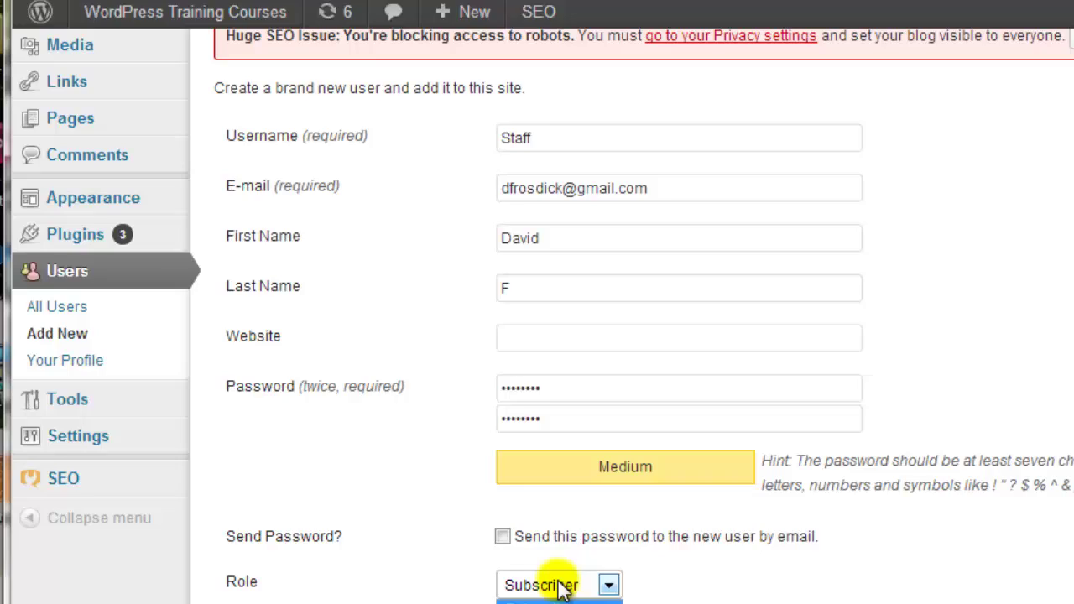
pyautogui.click(539, 583)
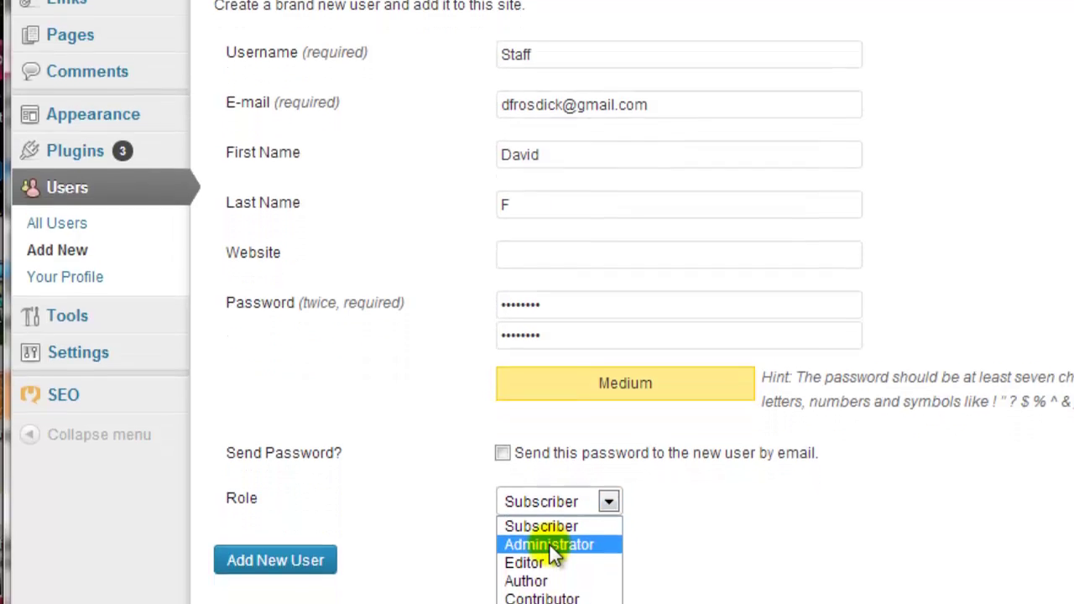
pyautogui.click(549, 544)
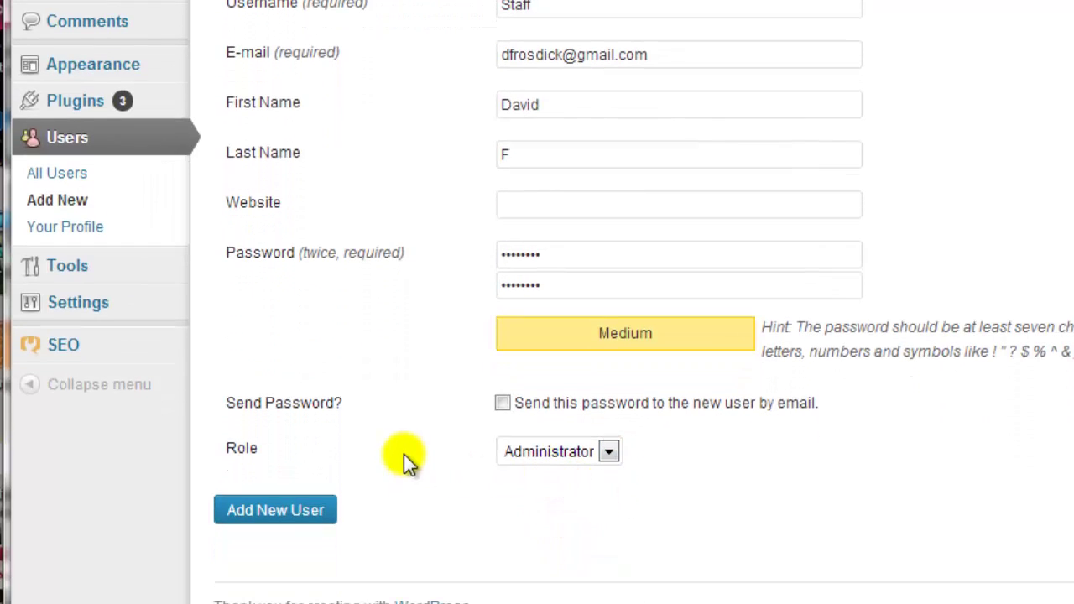
pyautogui.click(289, 517)
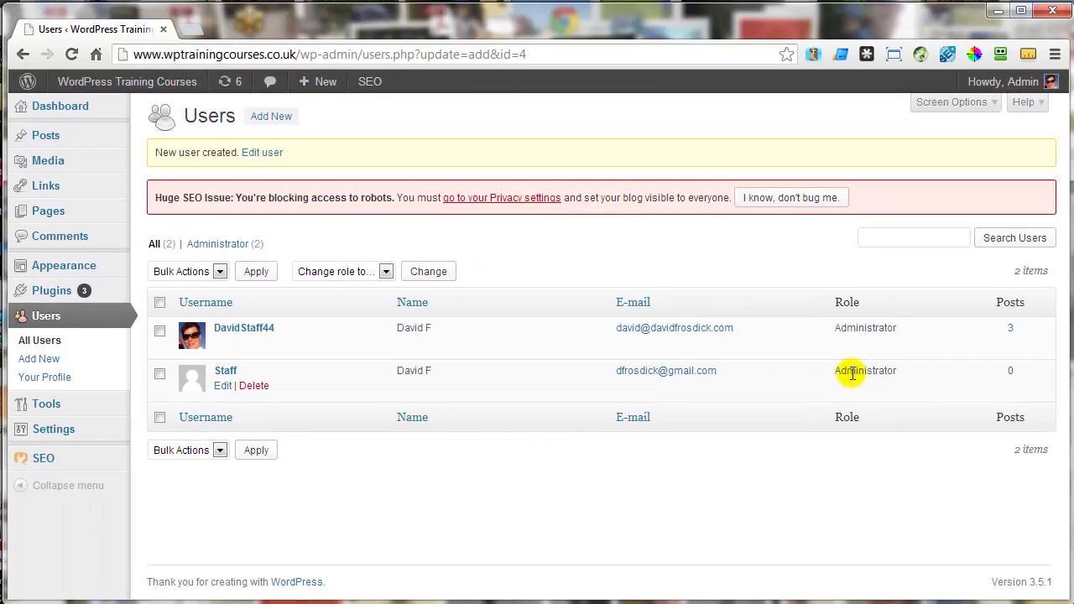
# - Log out and sign back in as the new Staff user with its password
pyautogui.moveTo(1017, 84)
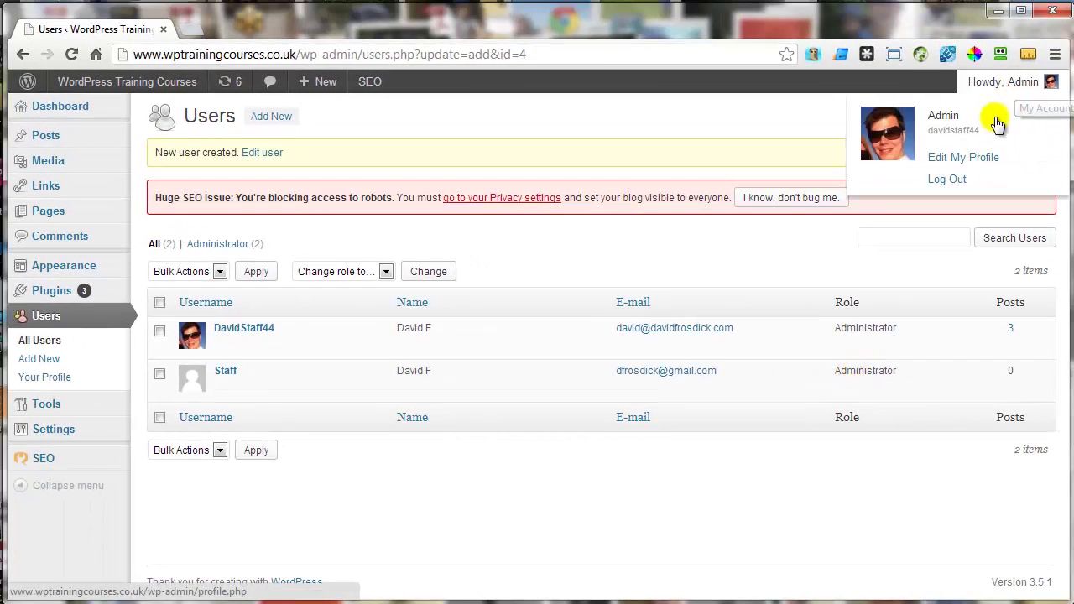
pyautogui.click(950, 179)
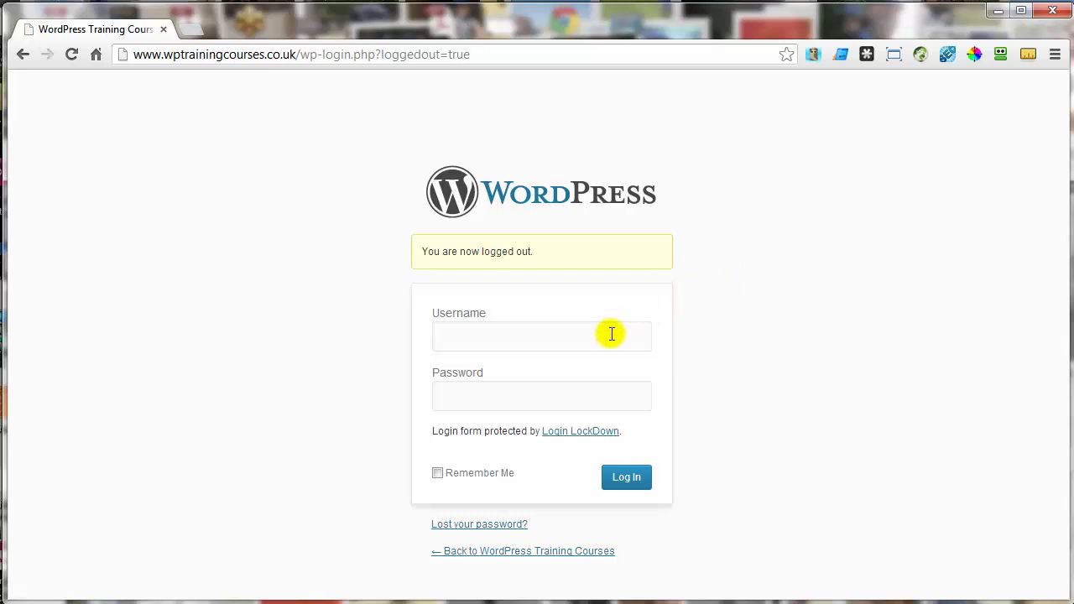
pyautogui.click(612, 334)
pyautogui.write('Staff')
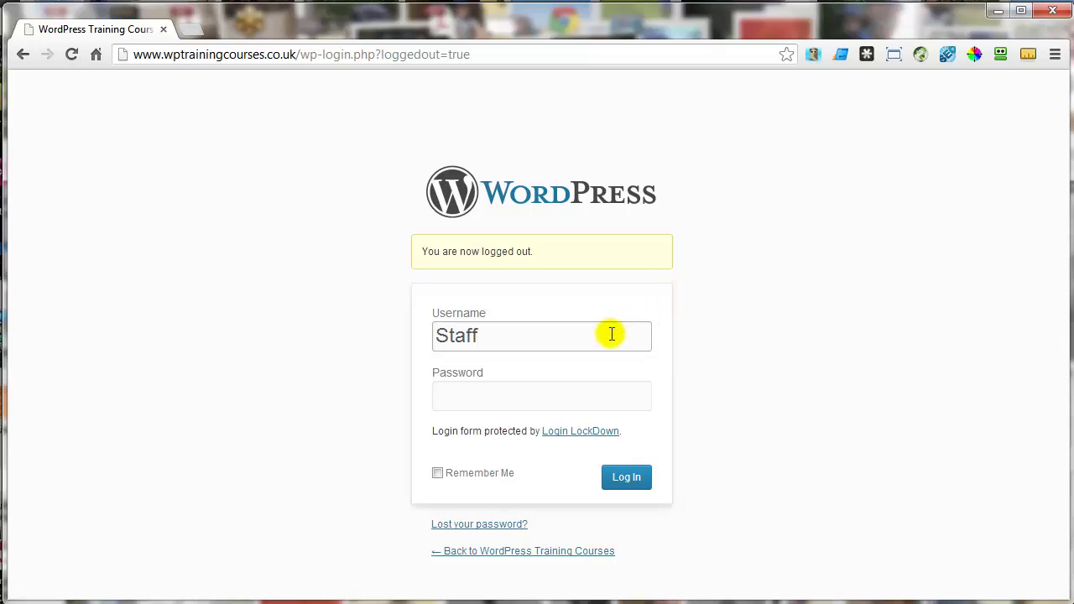
pyautogui.click(584, 399)
pyautogui.write('****')
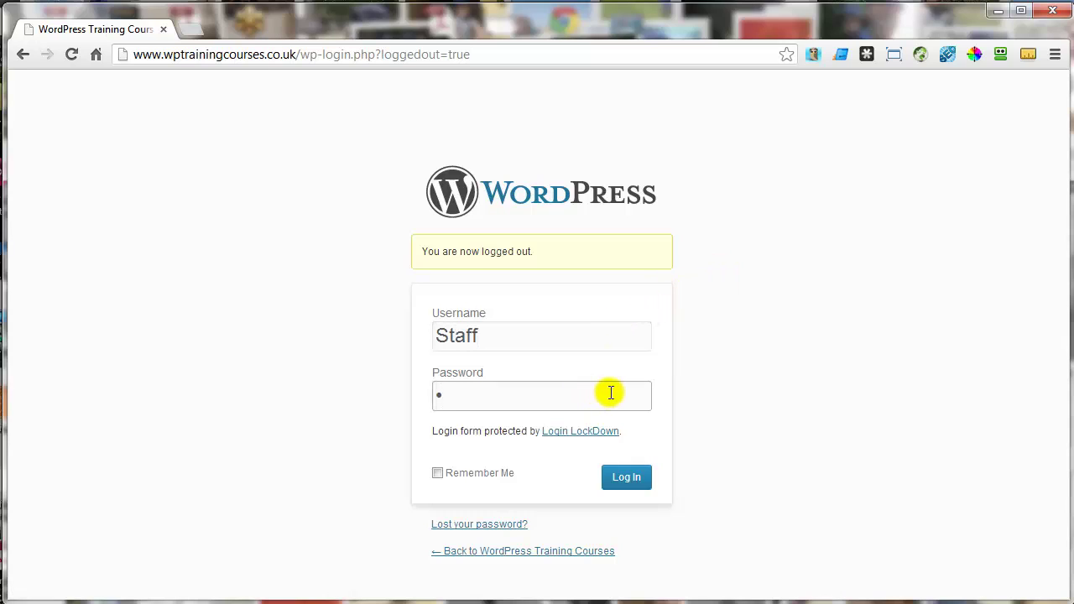
pyautogui.write('****')
pyautogui.press('Return')
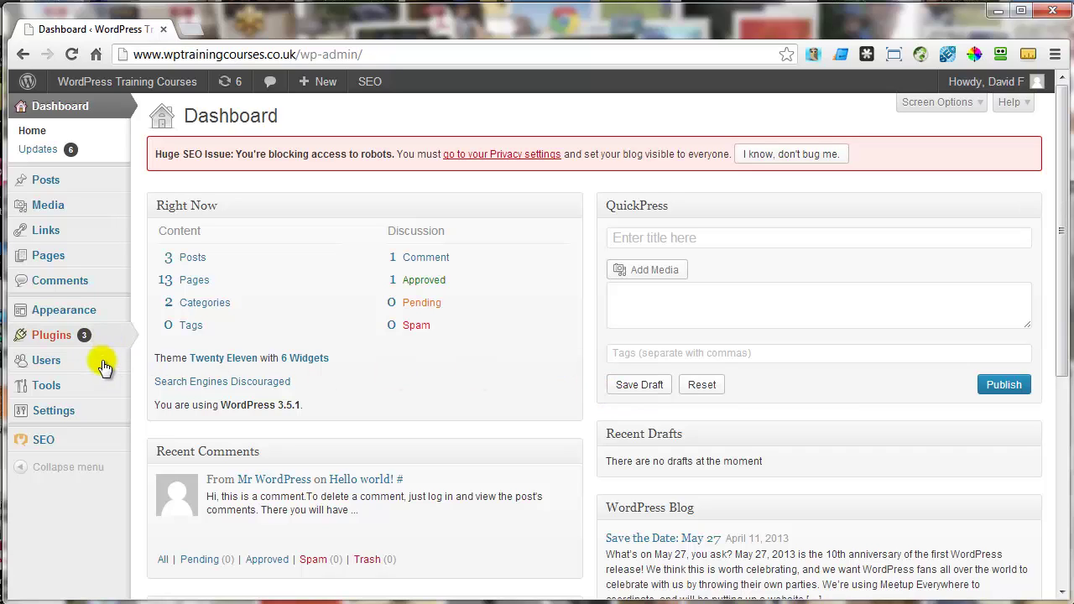
# - Open All Users and point at the Staff user's row to show its actions
pyautogui.moveTo(25, 363)
pyautogui.click(194, 368)
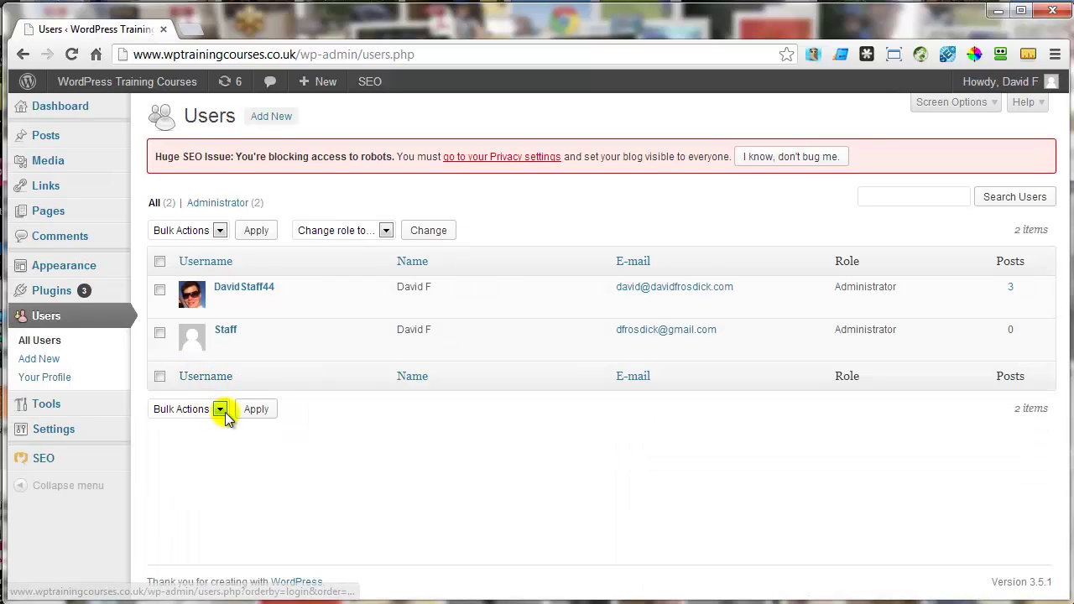
pyautogui.moveTo(311, 300)
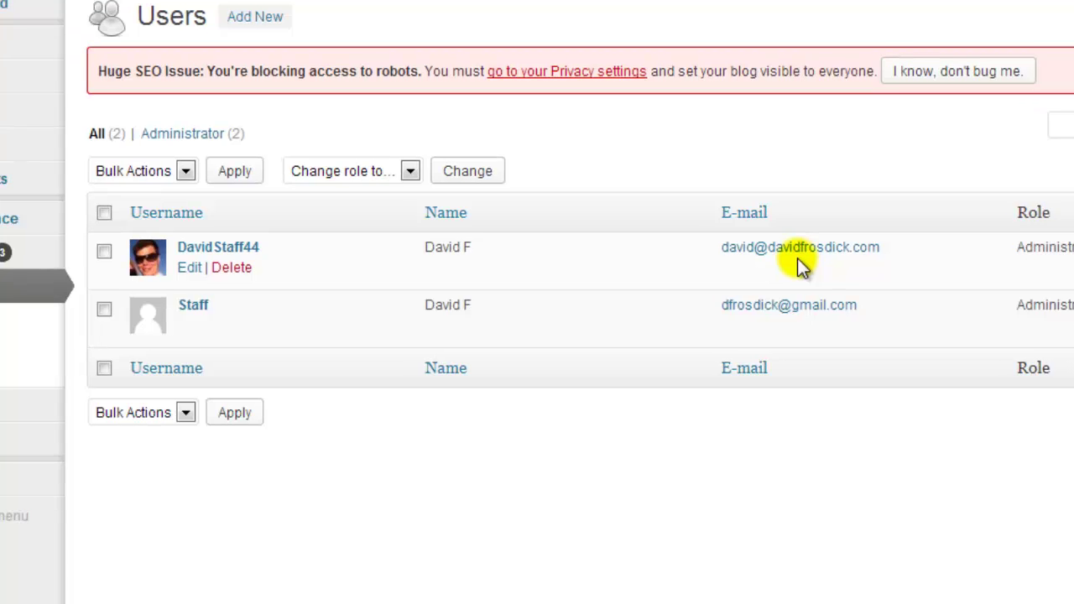
pyautogui.moveTo(673, 302)
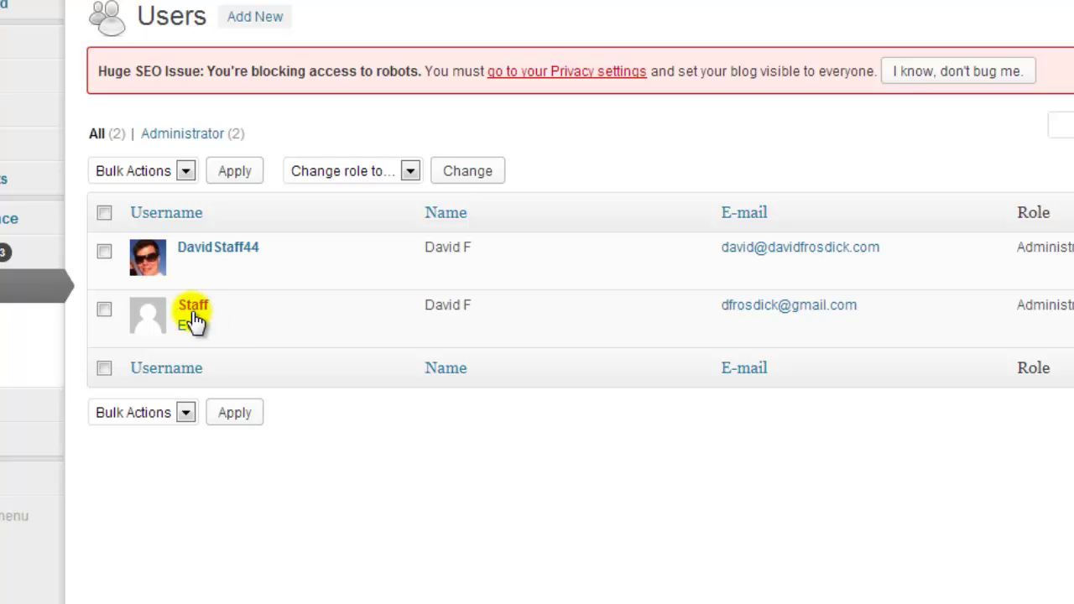
# - Open the Staff user's profile and set the public display name to the first name only
pyautogui.click(189, 324)
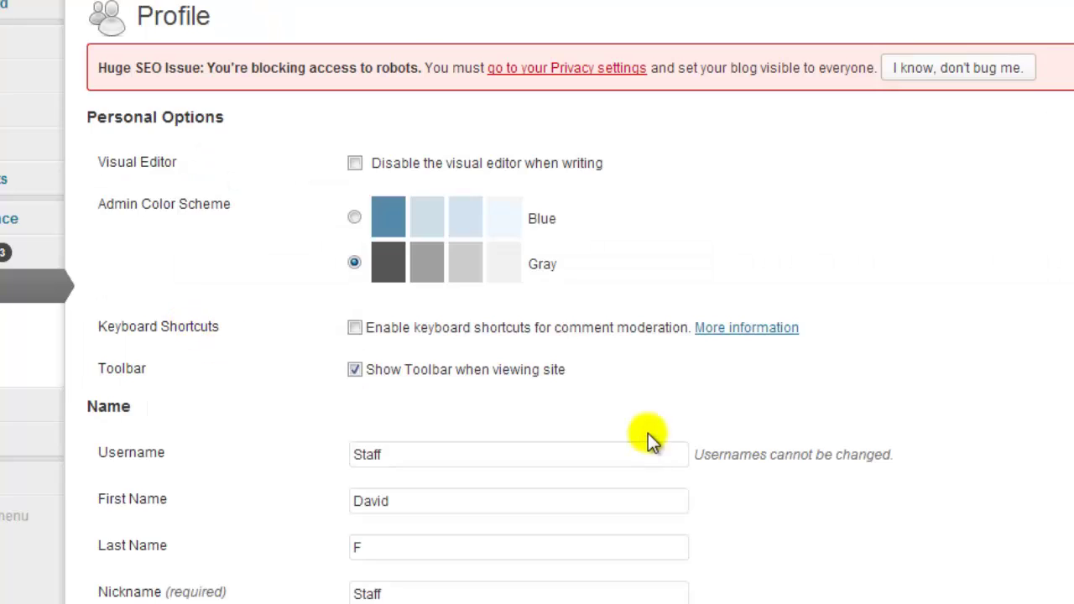
pyautogui.scroll(-3, 859, 374)
pyautogui.moveTo(738, 228); pyautogui.dragTo(901, 227)
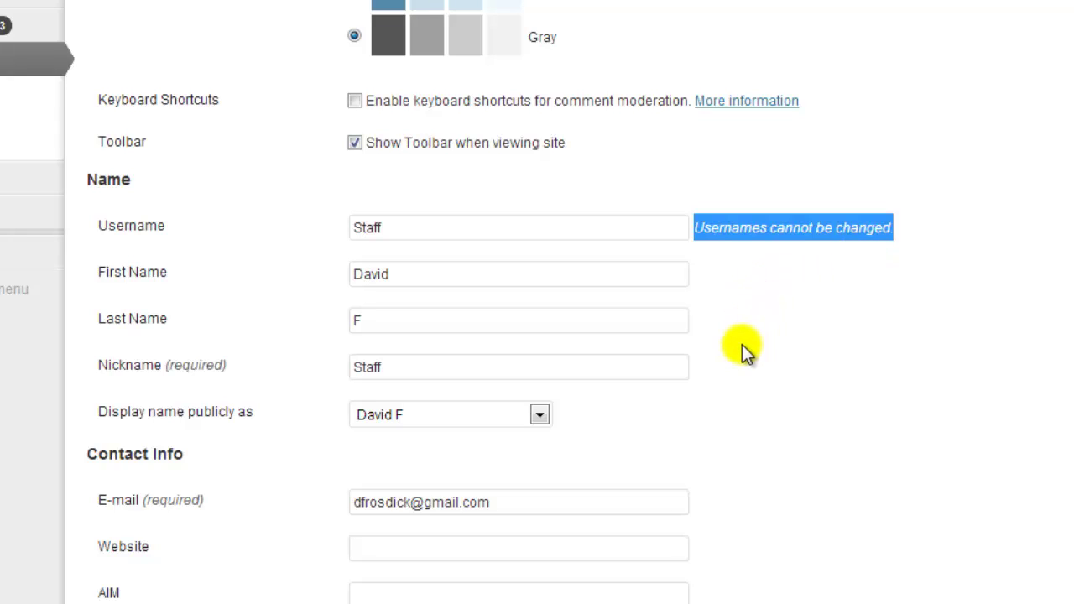
pyautogui.click(390, 415)
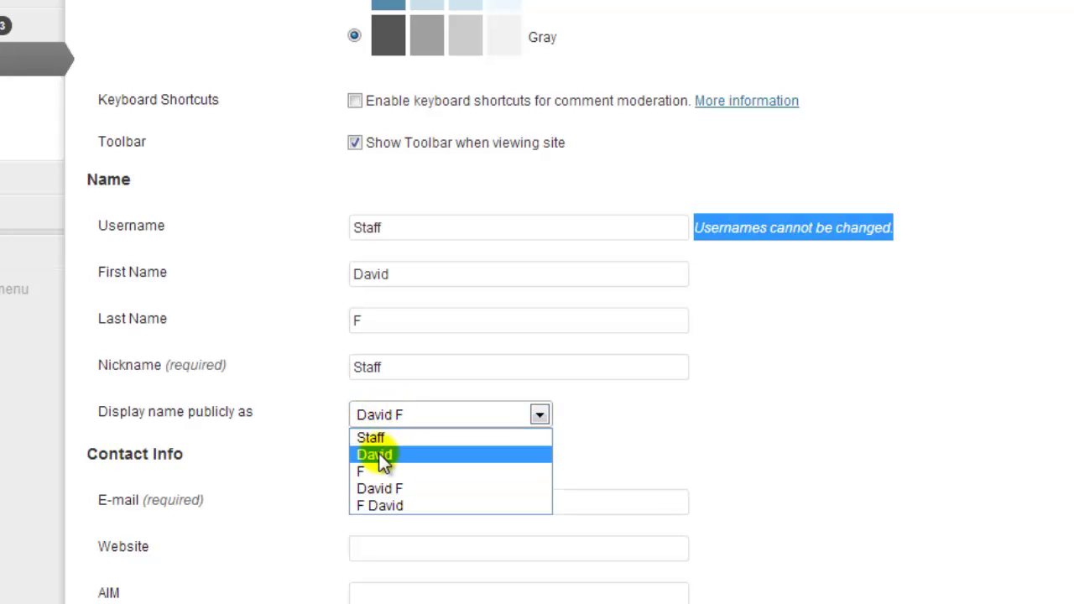
pyautogui.click(378, 453)
pyautogui.click(803, 412)
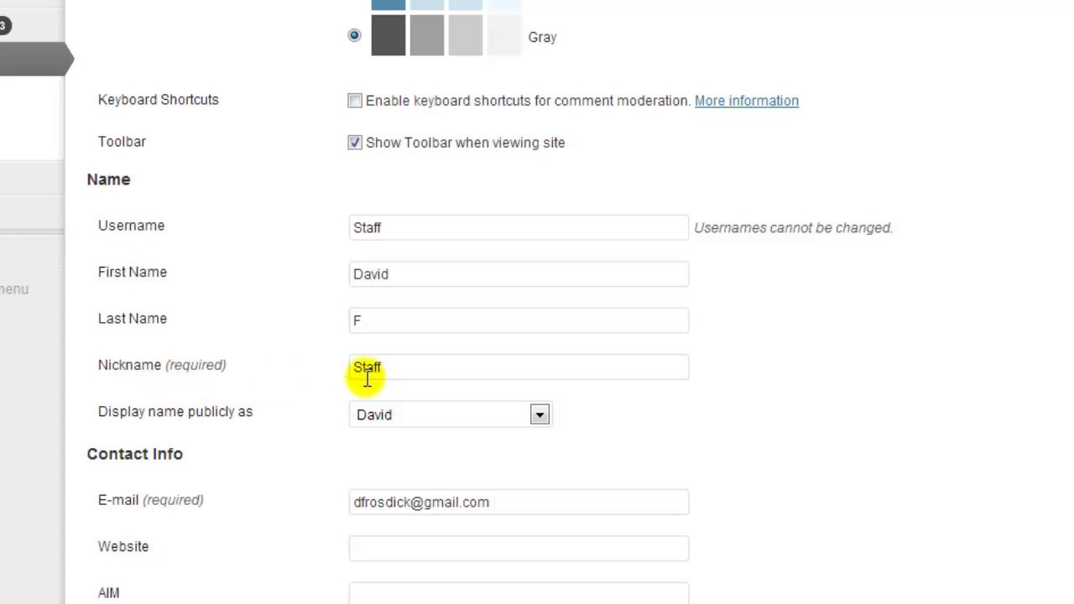
# - Keep the nickname as Staff and save the profile with Update Profile
pyautogui.scroll(-3, 286, 376)
pyautogui.scroll(-3, 286, 377)
pyautogui.scroll(5, 285, 383)
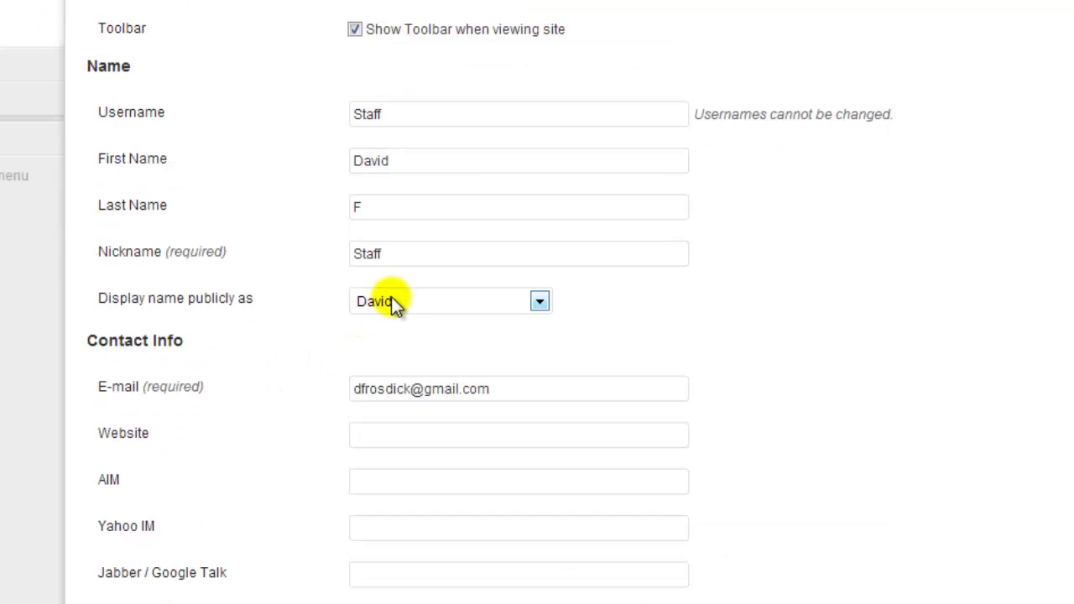
pyautogui.moveTo(397, 252); pyautogui.dragTo(354, 254)
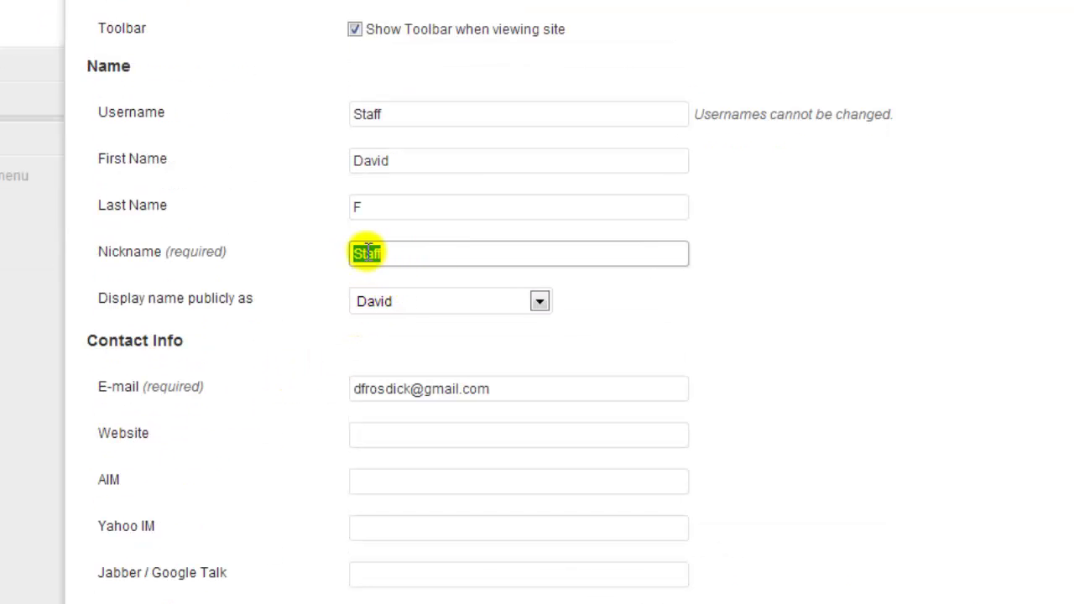
pyautogui.click(322, 271)
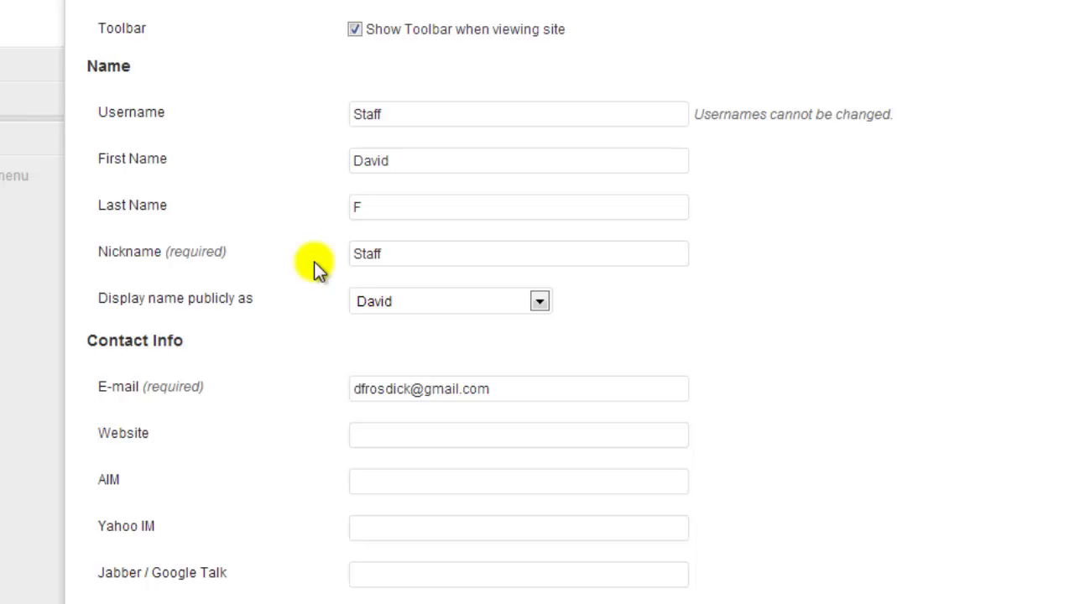
pyautogui.click(401, 254)
pyautogui.doubleClick(372, 256)
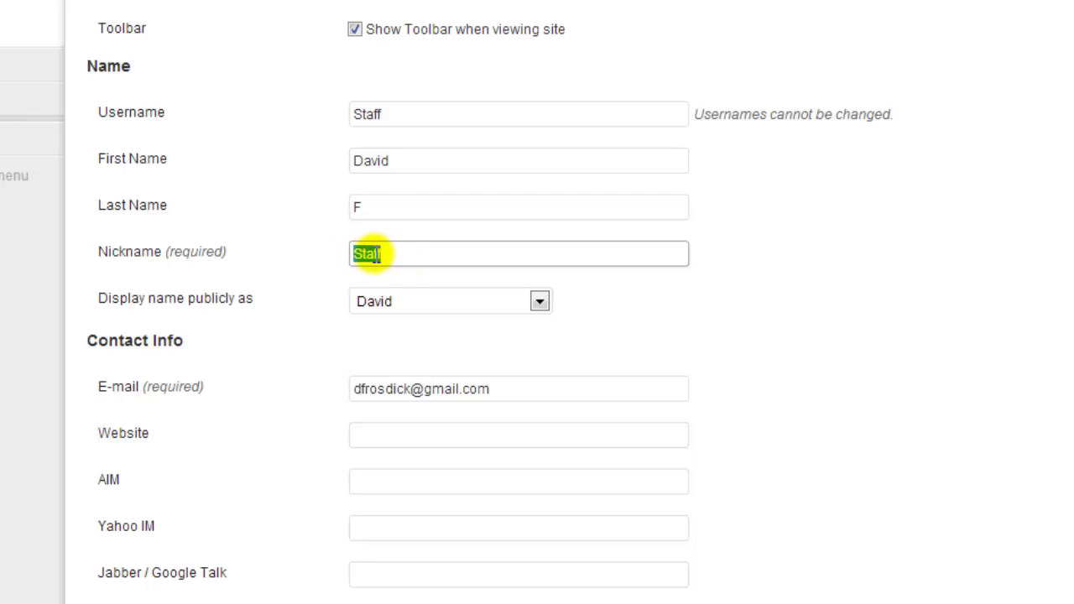
pyautogui.click(371, 254)
pyautogui.doubleClick(377, 255)
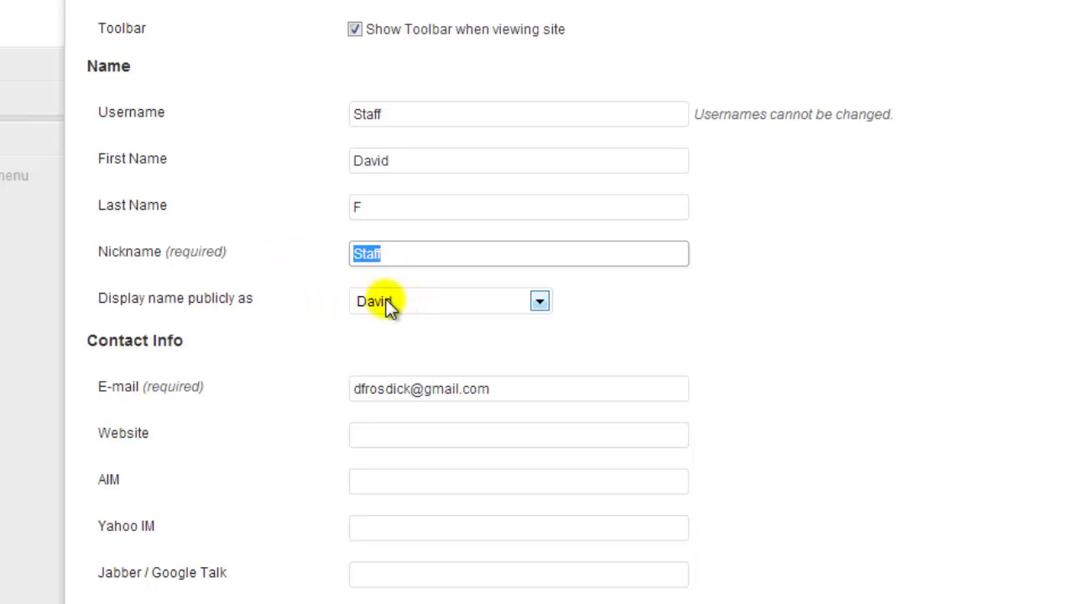
pyautogui.click(322, 293)
pyautogui.scroll(-8, 316, 309)
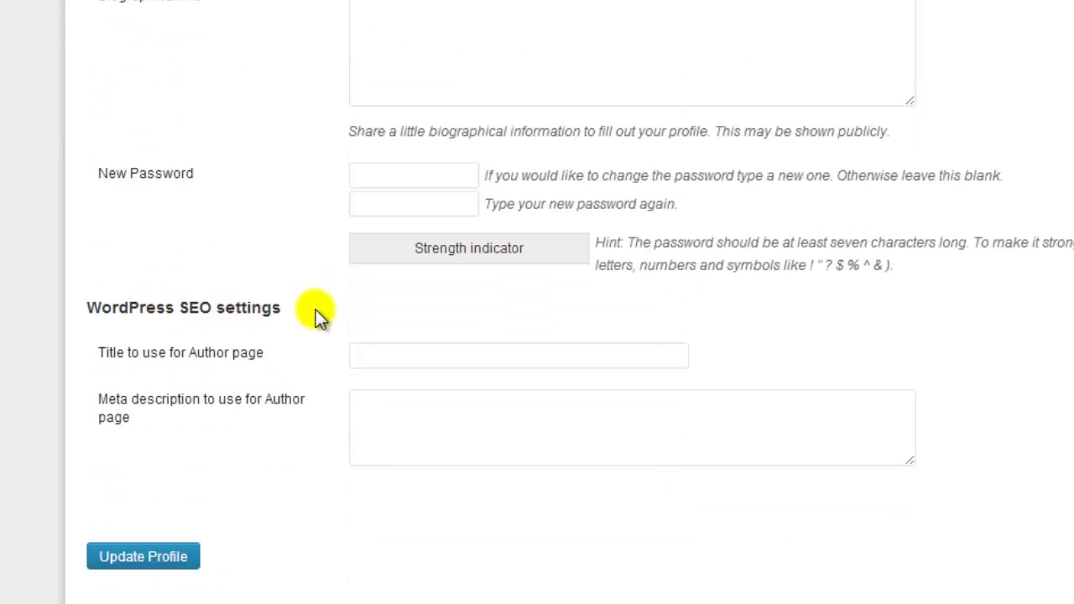
pyautogui.click(187, 557)
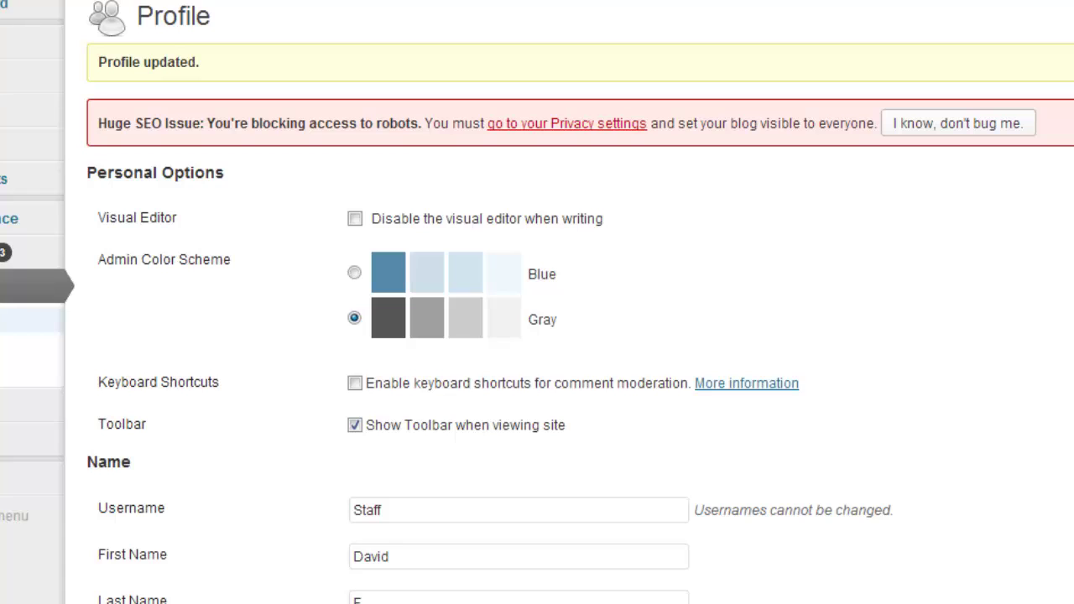
# - Return to All Users and choose Delete on the older administrator account
pyautogui.click(16, 320)
pyautogui.moveTo(146, 253)
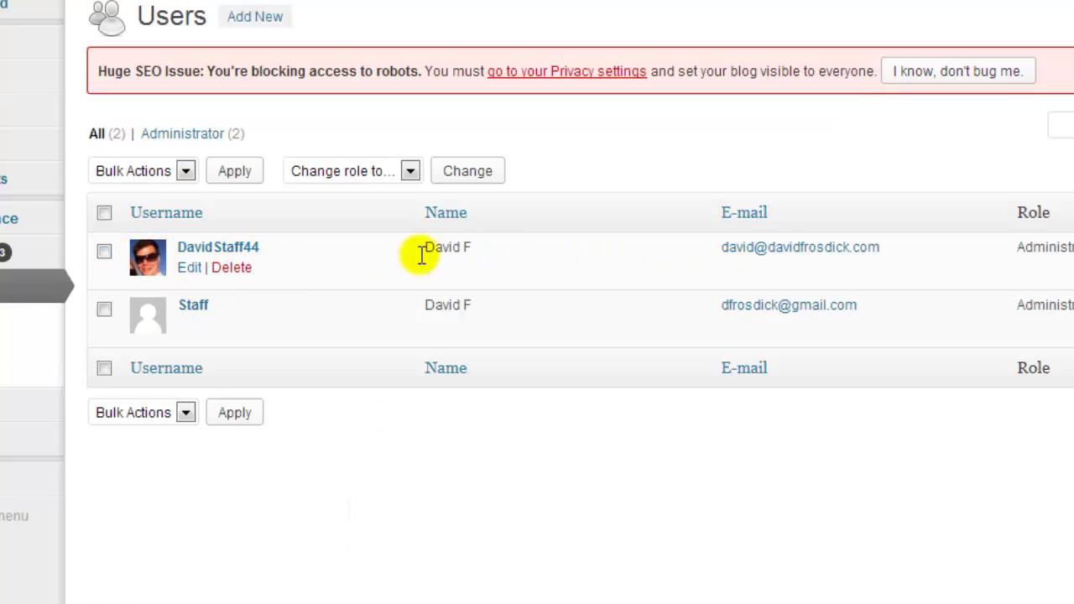
pyautogui.click(243, 269)
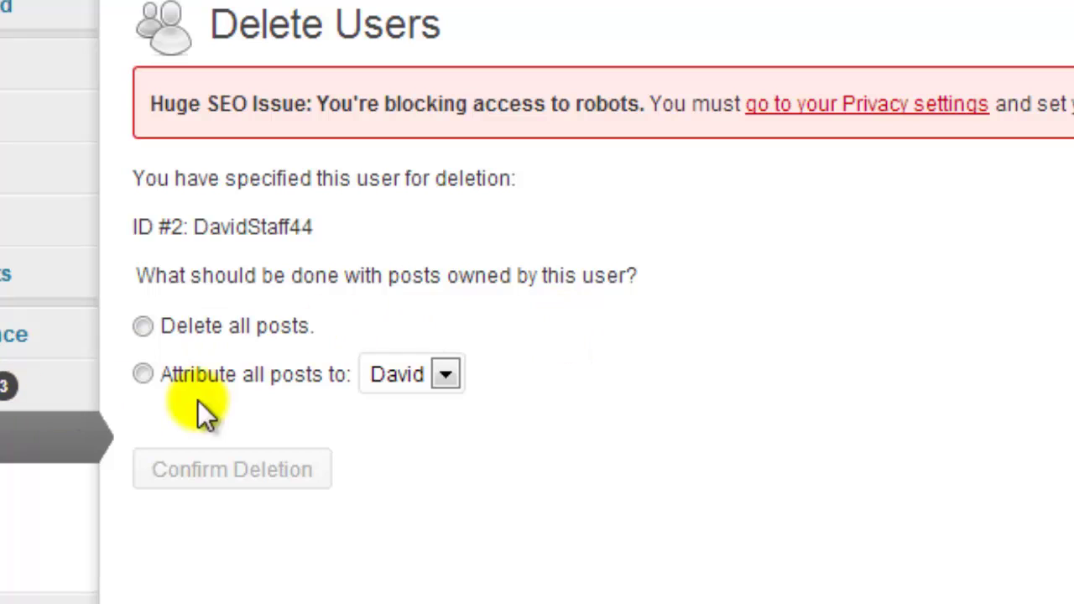
# - Attribute all of the old account's posts to the remaining user and confirm the deletion
pyautogui.click(143, 374)
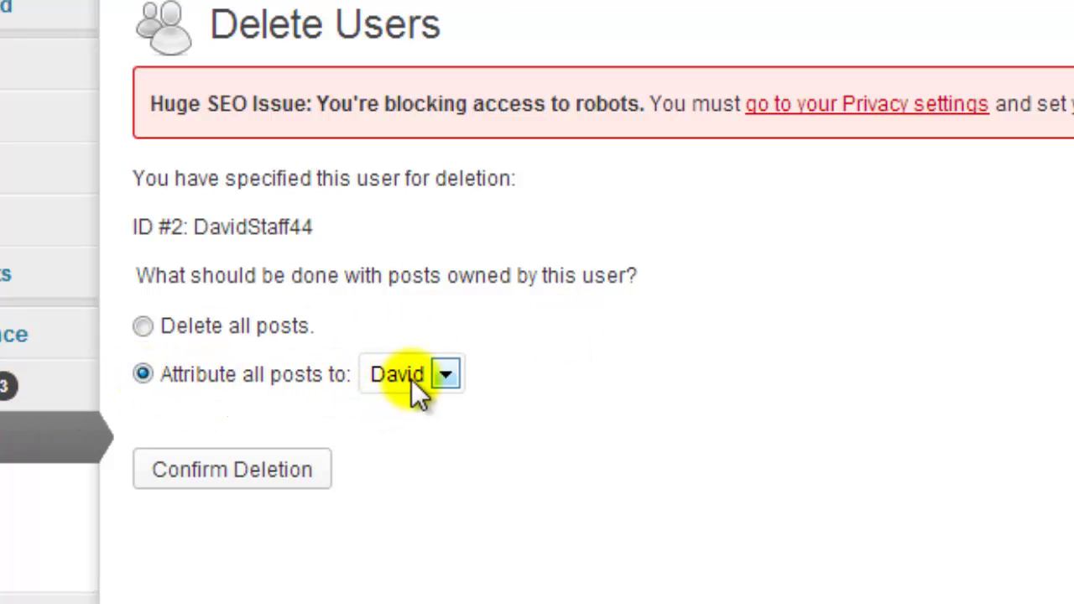
pyautogui.click(451, 376)
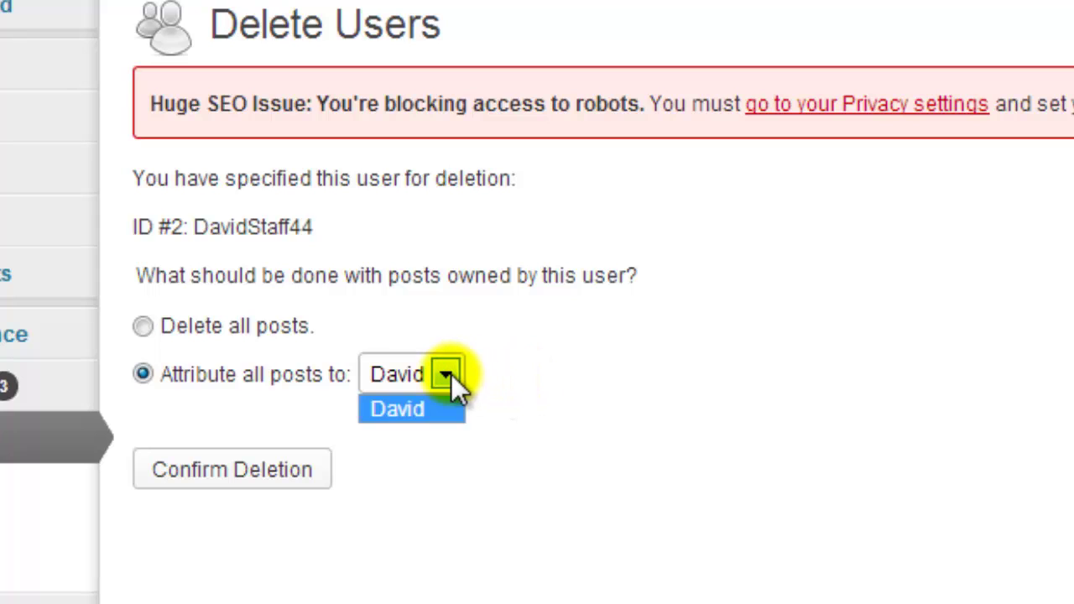
pyautogui.click(523, 376)
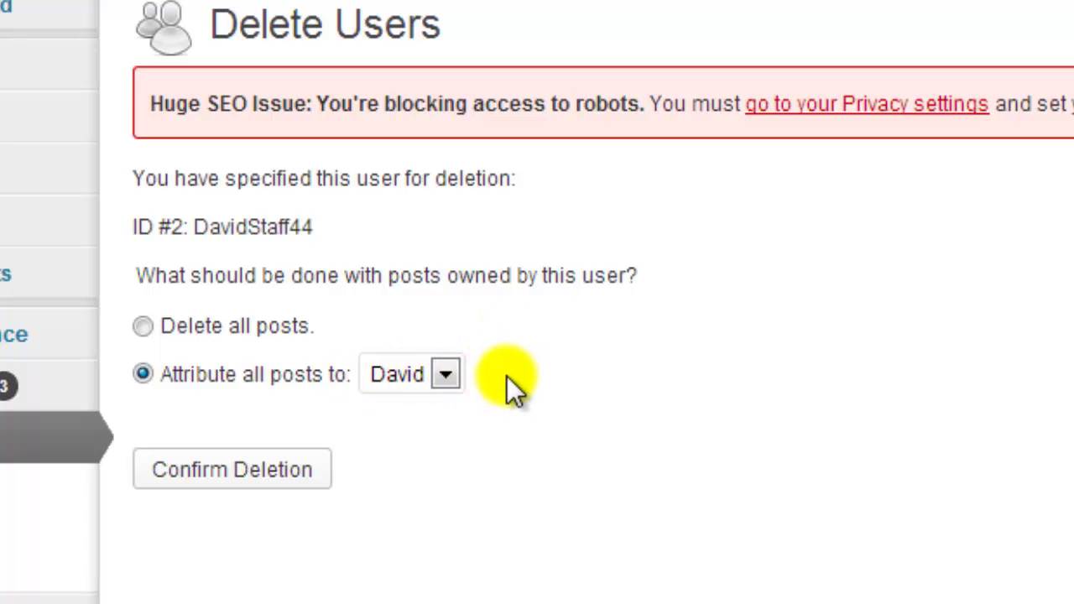
pyautogui.click(243, 468)
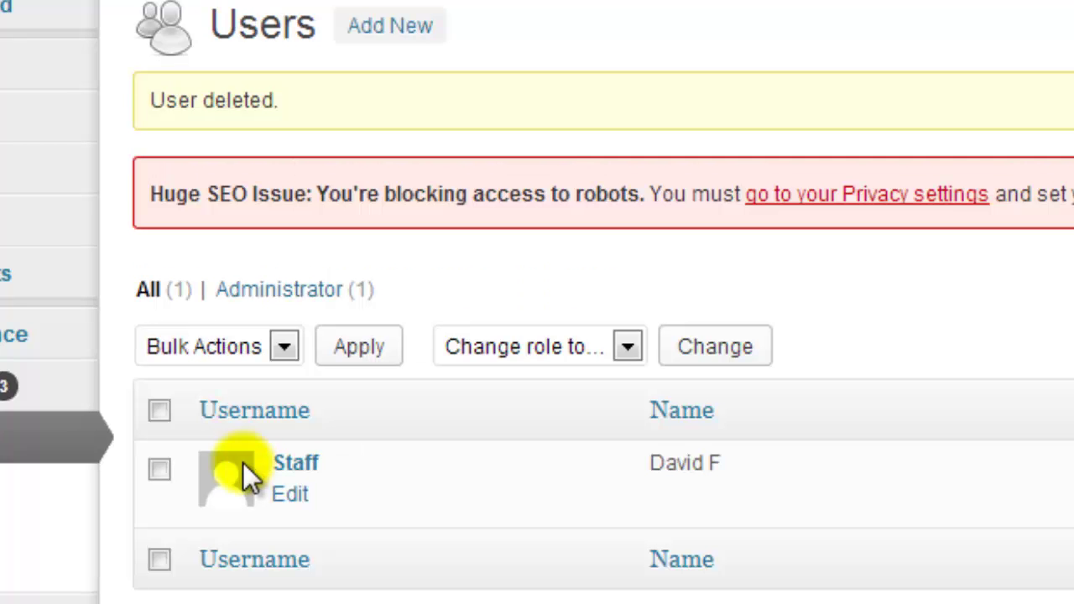